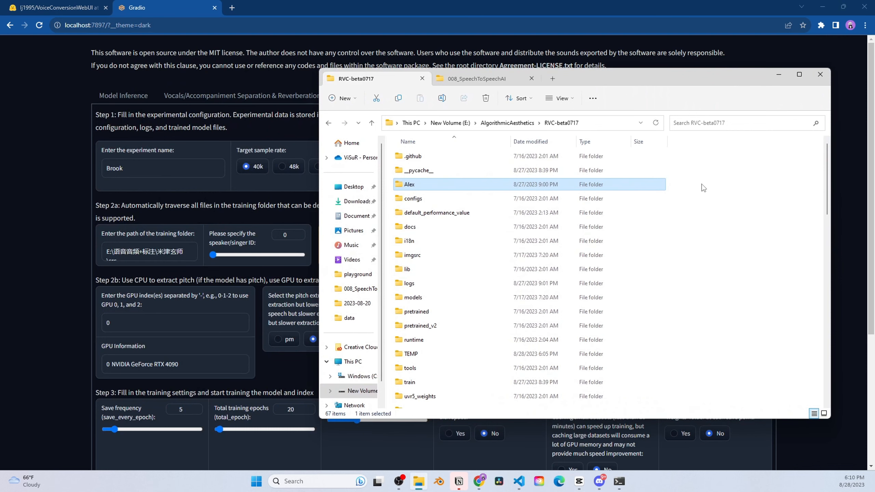
Step: Create a new folder named Brook inside RVC-beta0717
{"action": "right_click", "coordinate": [703, 188]}
{"action": "mouse_move", "coordinate": [705, 246]}
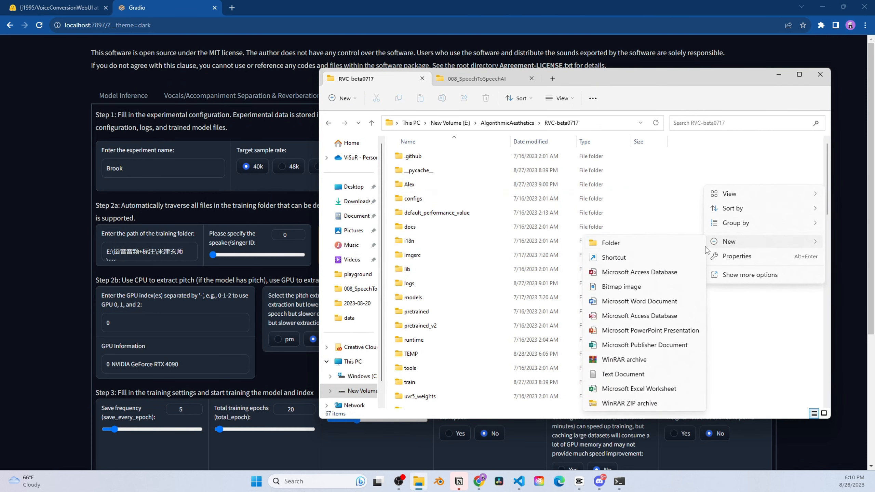
{"action": "left_click", "coordinate": [667, 244]}
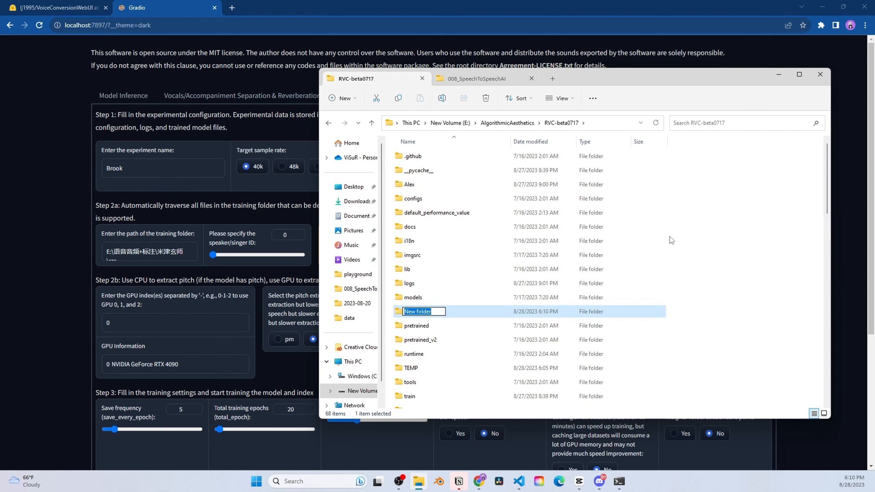
{"action": "type", "text": "Brook"}
{"action": "key", "text": "Return"}
{"action": "key", "text": "Return"}
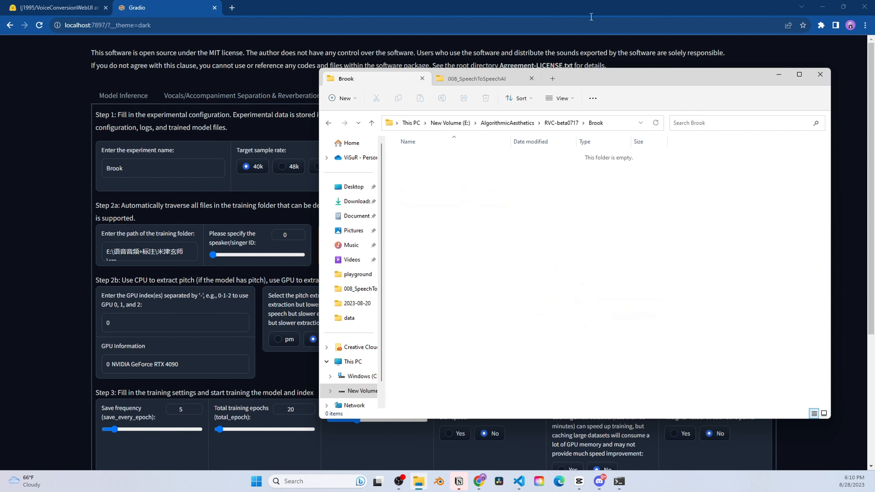
Step: Copy Sampleoutput.wav from 008_SpeechToSpeechAI into Brook and copy the Brook folder path
{"action": "left_click", "coordinate": [478, 78]}
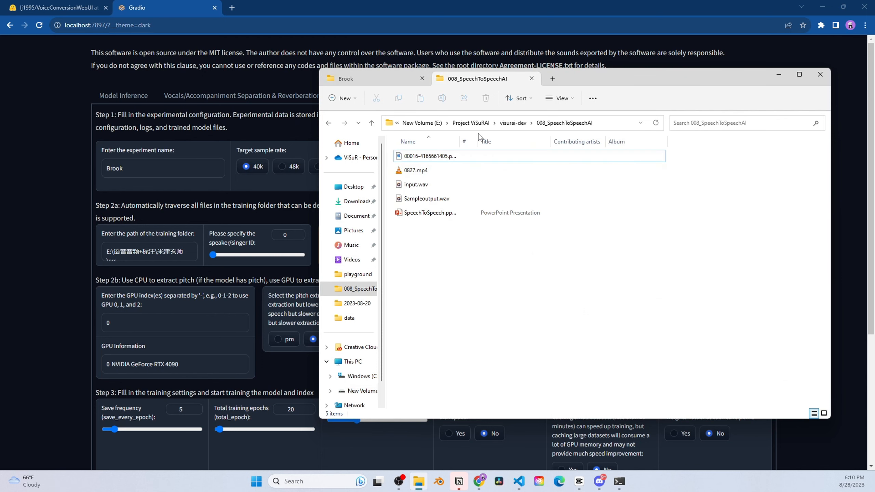
{"action": "left_click", "coordinate": [433, 199]}
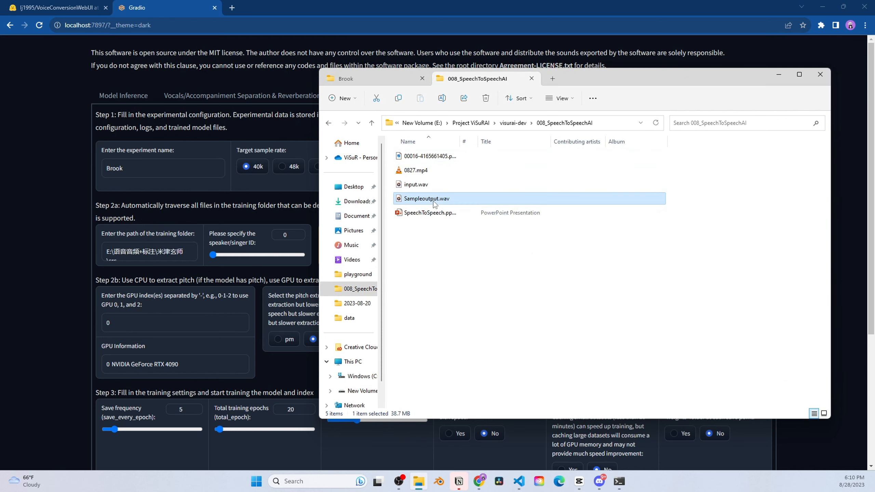
{"action": "left_click", "coordinate": [379, 80]}
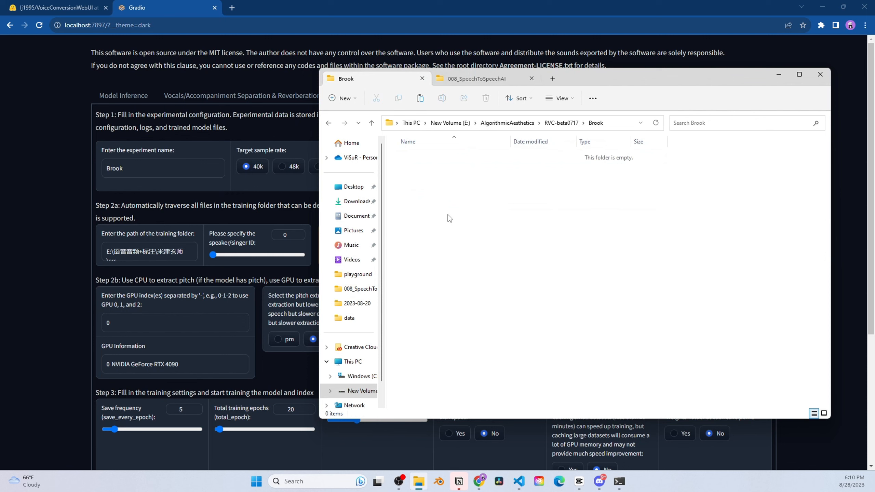
{"action": "key", "text": "ctrl+v"}
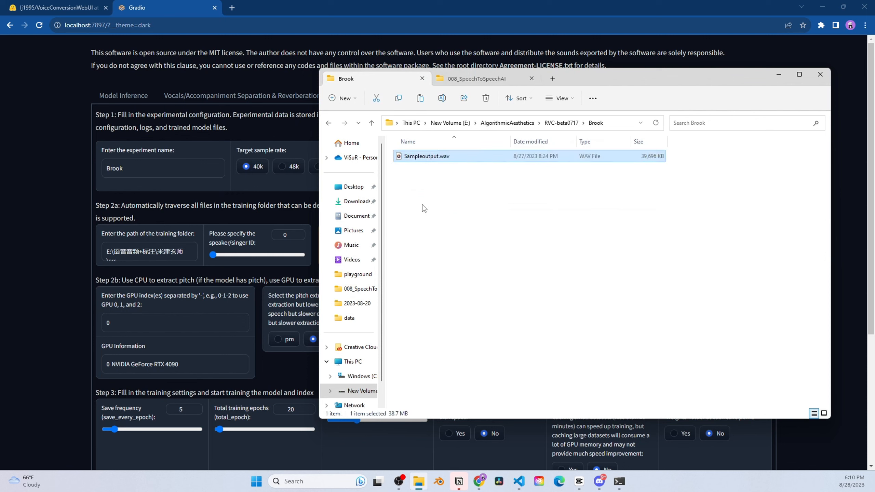
{"action": "left_click", "coordinate": [618, 123]}
{"action": "key", "text": "ctrl+c"}
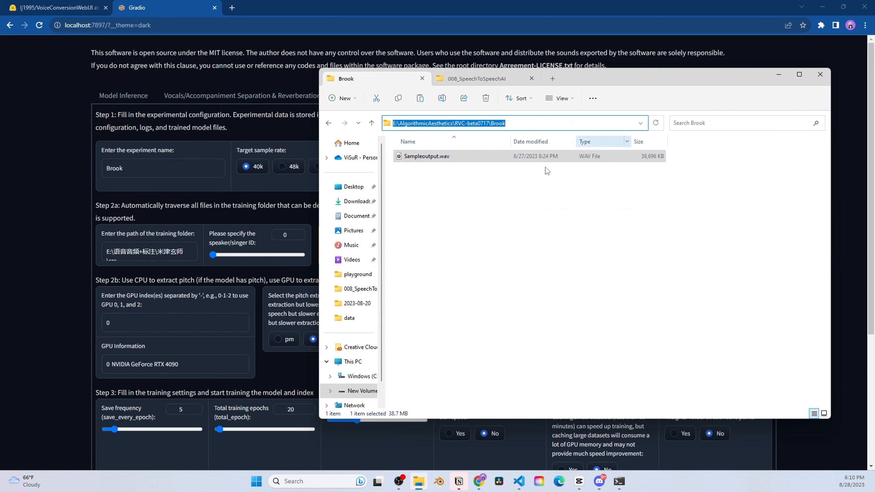
{"action": "left_click", "coordinate": [150, 254]}
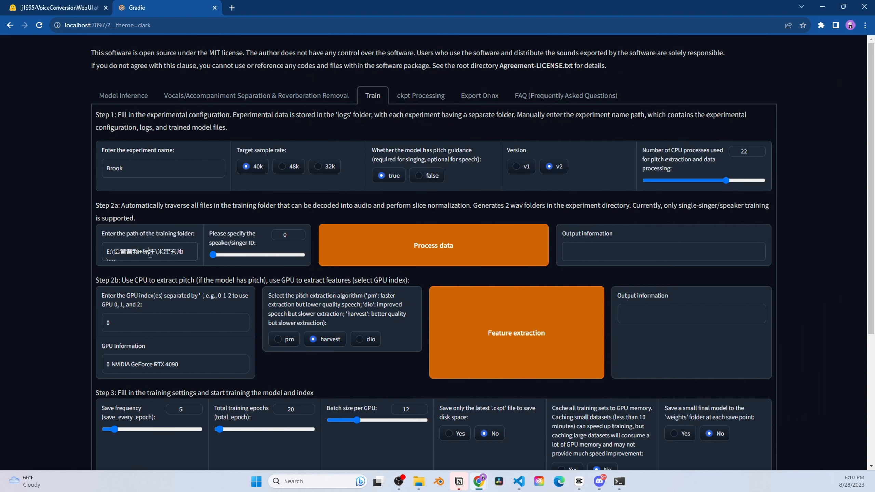
Step: Paste the Brook folder path as the training folder and change the save frequency
{"action": "key", "text": "ctrl+a"}
{"action": "key", "text": "ctrl+v"}
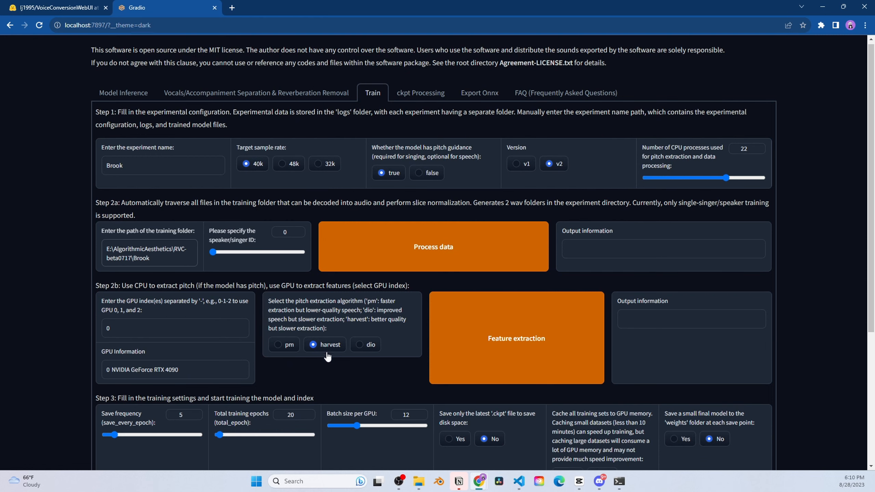
{"action": "scroll", "coordinate": [327, 352], "scroll_direction": "down", "scroll_amount": 4}
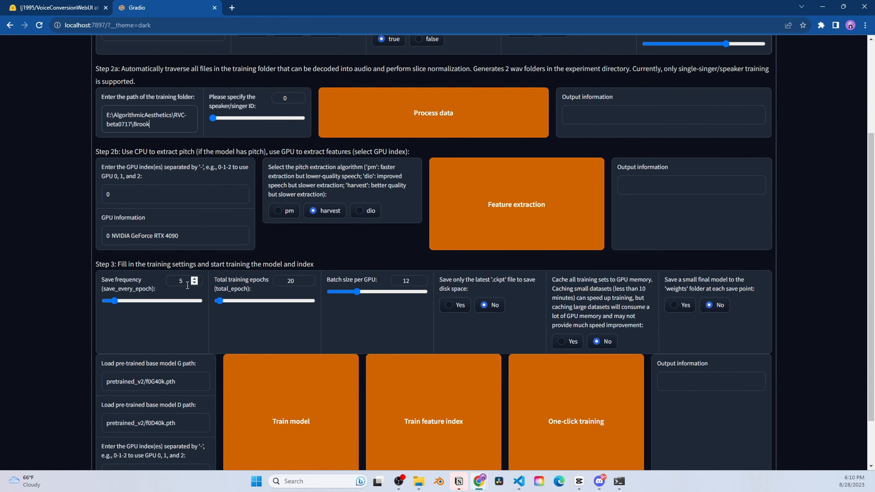
{"action": "left_click", "coordinate": [186, 283]}
{"action": "double_click", "coordinate": [182, 282]}
{"action": "type", "text": "100"}
Step: Set total training epochs to 300 and save only the latest .ckpt file
{"action": "left_click", "coordinate": [293, 281]}
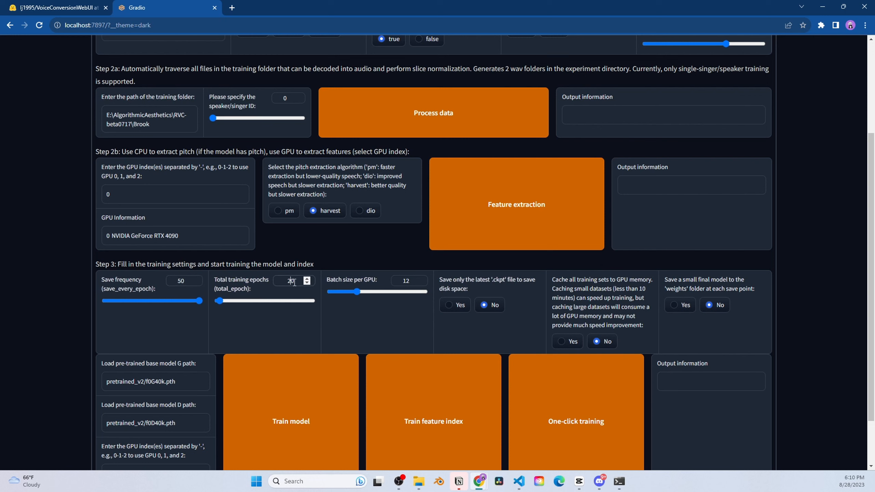
{"action": "key", "text": "BackSpace"}
{"action": "type", "text": "300"}
{"action": "left_click", "coordinate": [456, 306]}
{"action": "scroll", "coordinate": [461, 317], "scroll_direction": "down", "scroll_amount": 2}
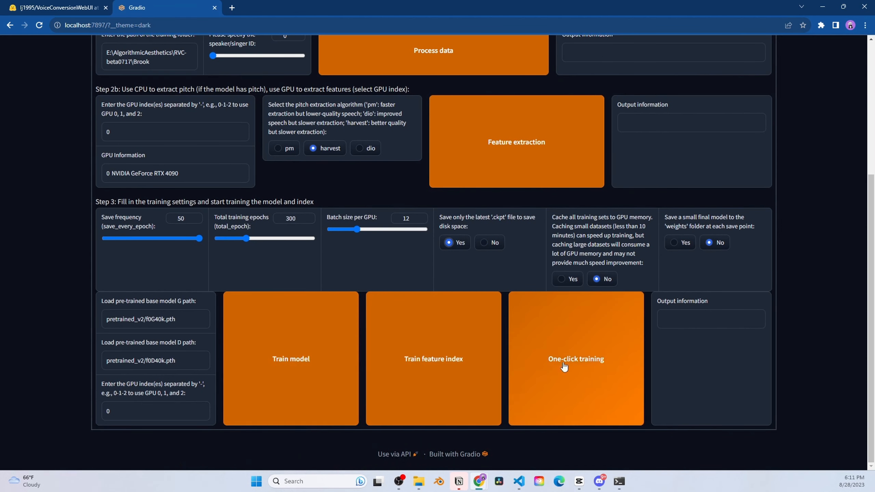
Step: Start one-click training of the Brook model and watch the Command Prompt log
{"action": "left_click", "coordinate": [583, 368]}
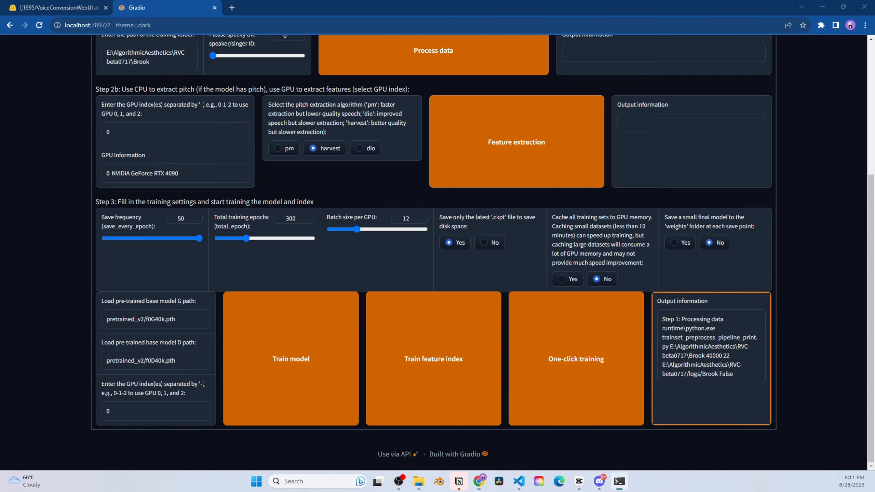
{"action": "left_click_drag", "start_coordinate": [0, 113], "coordinate": [224, 47]}
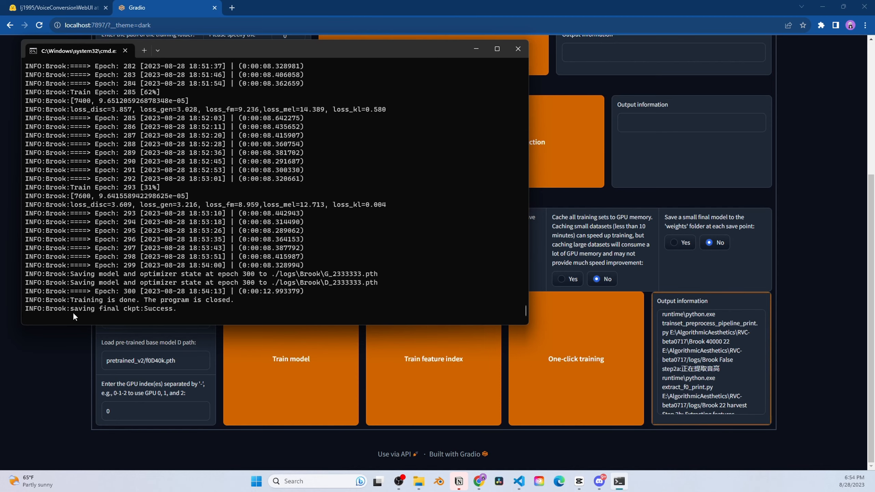
{"action": "left_click_drag", "start_coordinate": [64, 309], "coordinate": [179, 305]}
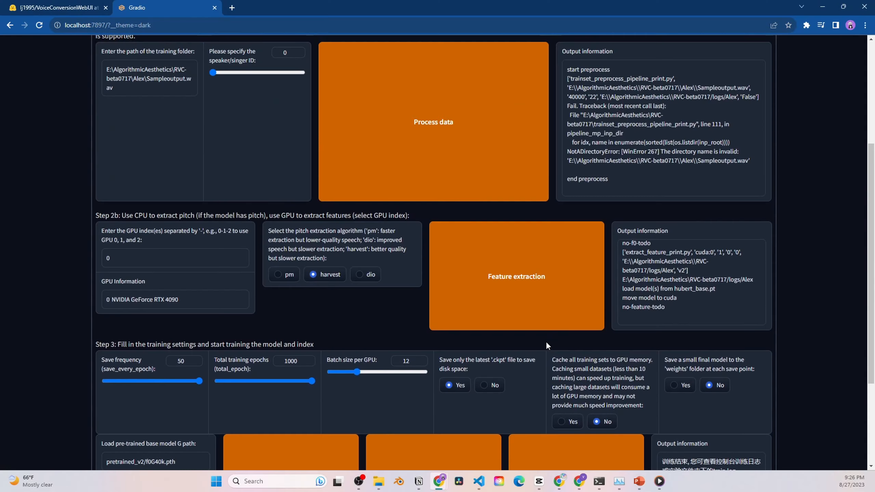
Step: Scroll through the Train tab to review the total training epochs setting
{"action": "scroll", "coordinate": [545, 341], "scroll_direction": "up", "scroll_amount": 3}
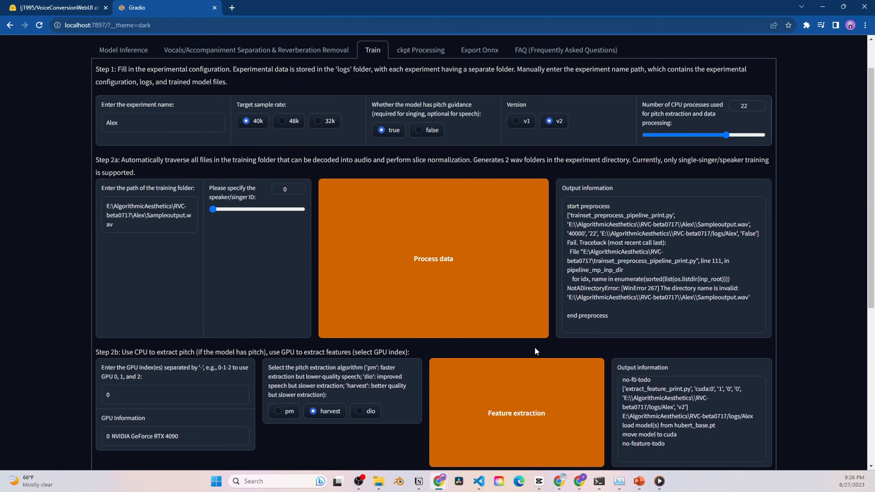
{"action": "scroll", "coordinate": [534, 347], "scroll_direction": "down", "scroll_amount": 5}
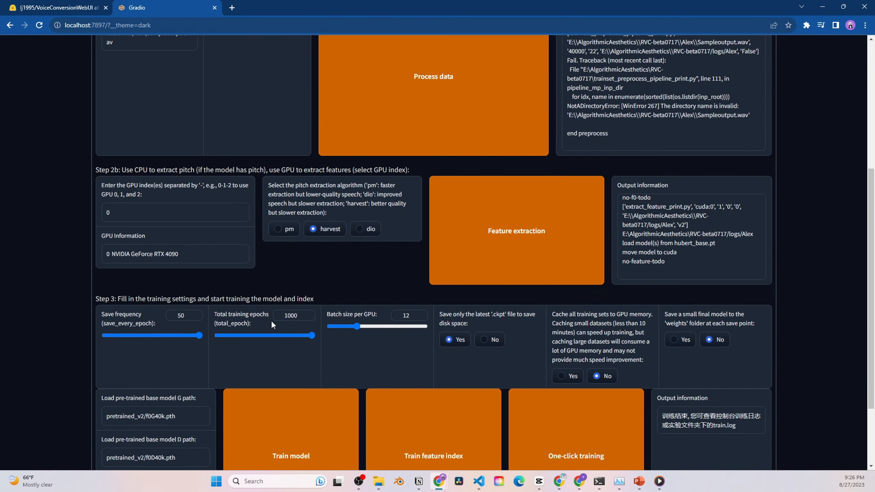
{"action": "left_click_drag", "start_coordinate": [232, 314], "coordinate": [261, 317]}
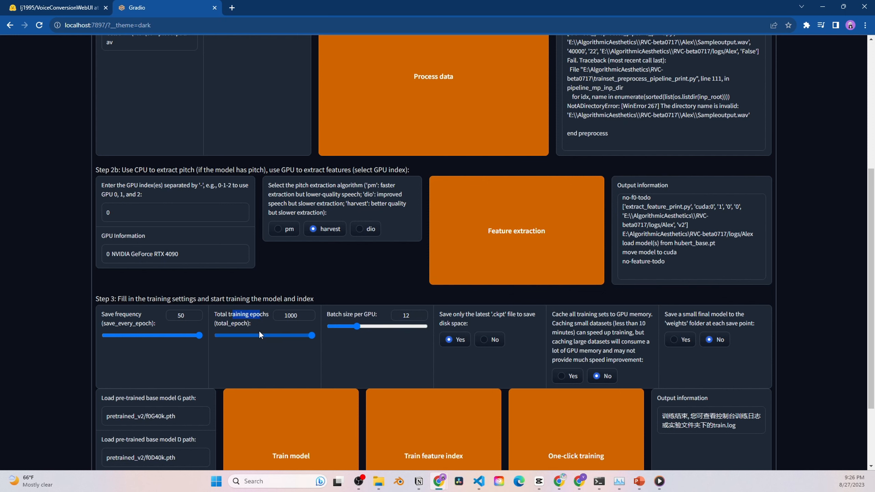
{"action": "scroll", "coordinate": [261, 327], "scroll_direction": "down", "scroll_amount": 1}
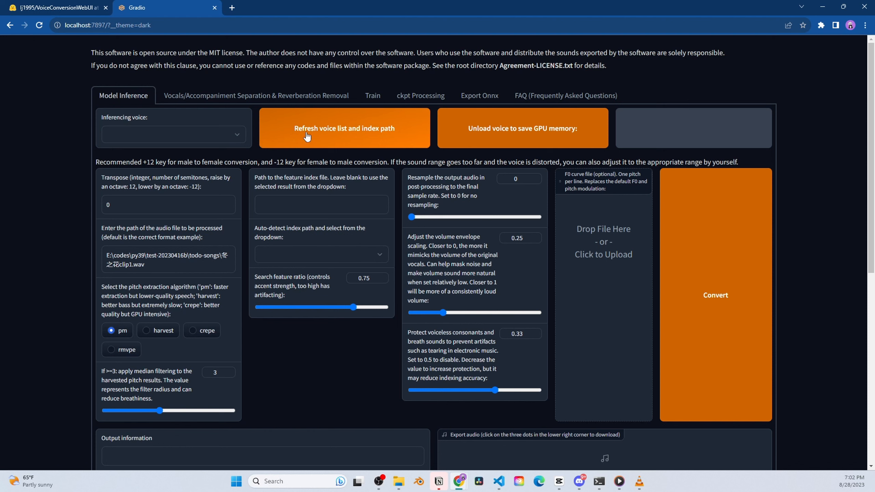
Step: Refresh the voice list and select Brook.pth as the inferencing voice
{"action": "left_click", "coordinate": [333, 135]}
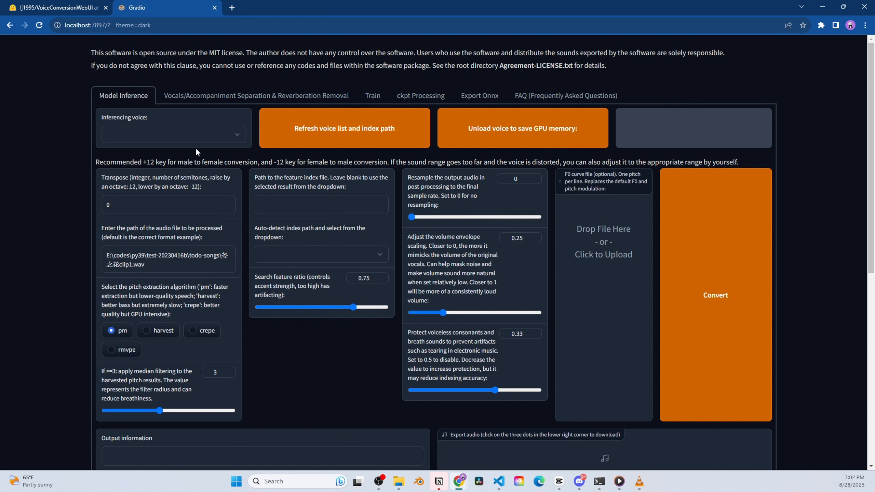
{"action": "left_click", "coordinate": [206, 137]}
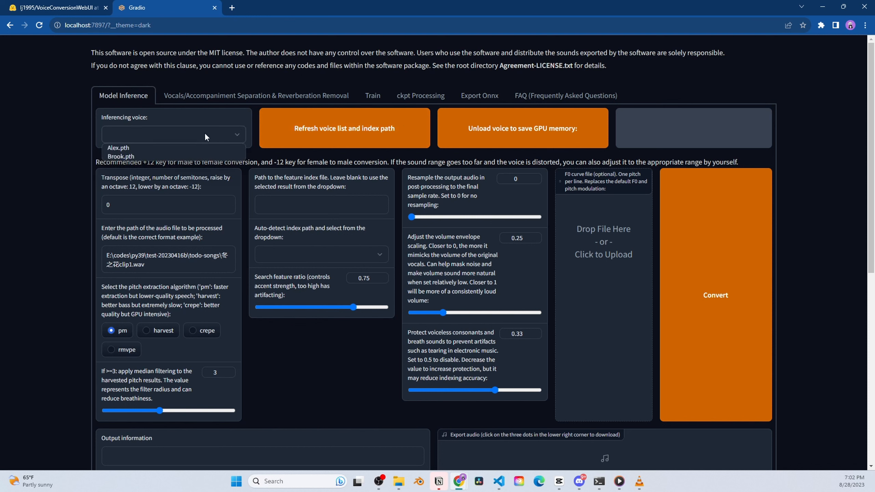
{"action": "left_click", "coordinate": [122, 157]}
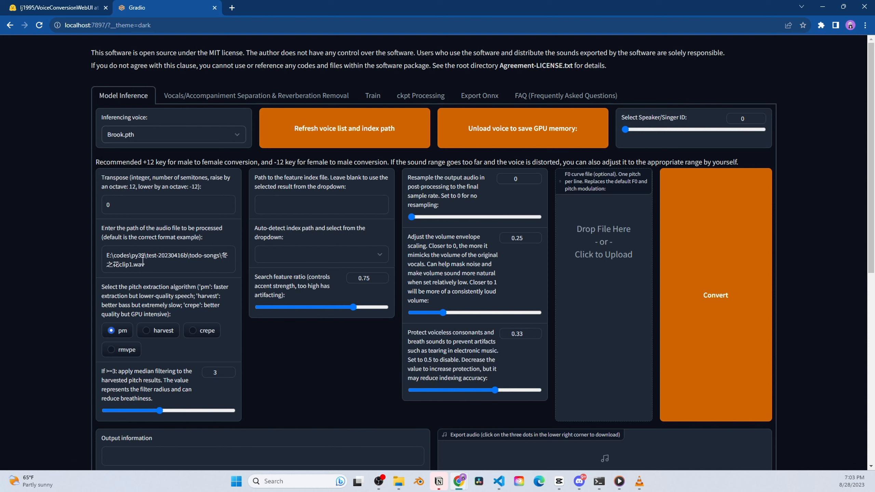
Step: Paste the input.wav path into the audio file field without quotes
{"action": "triple_click", "coordinate": [143, 261]}
{"action": "type", "text": "\"E:\\Project ViSuRAI\\visurai-dev\\008_SpeechToSpeechAI\\input.wav\""}
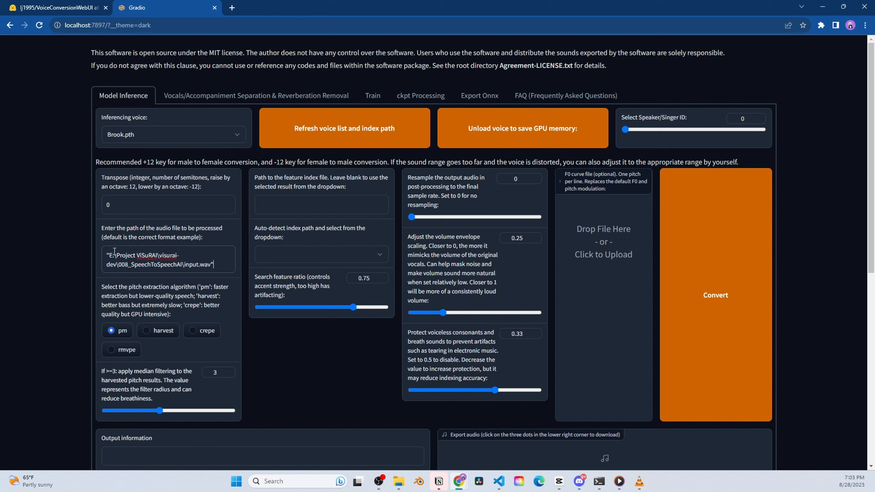
{"action": "key", "text": "BackSpace"}
{"action": "left_click", "coordinate": [110, 255]}
{"action": "key", "text": "BackSpace"}
Step: Choose the Brook feature index, use harvest pitch extraction, and start conversion
{"action": "left_click", "coordinate": [289, 257]}
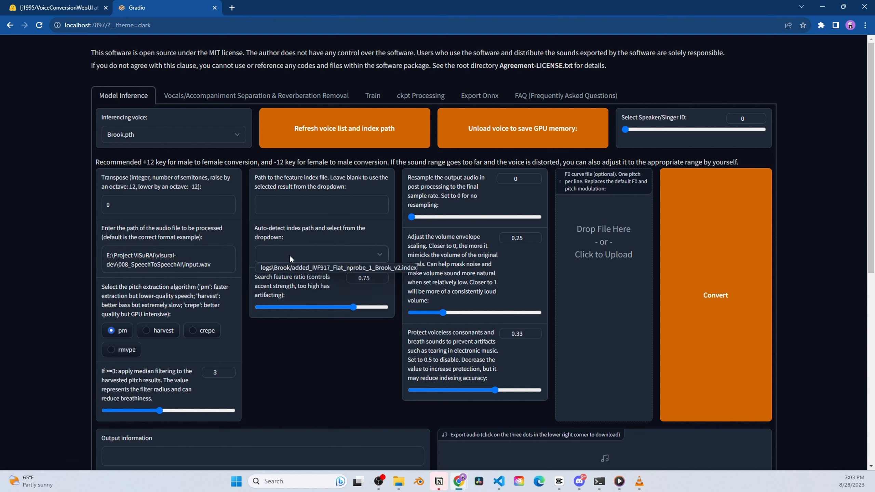
{"action": "left_click", "coordinate": [303, 269]}
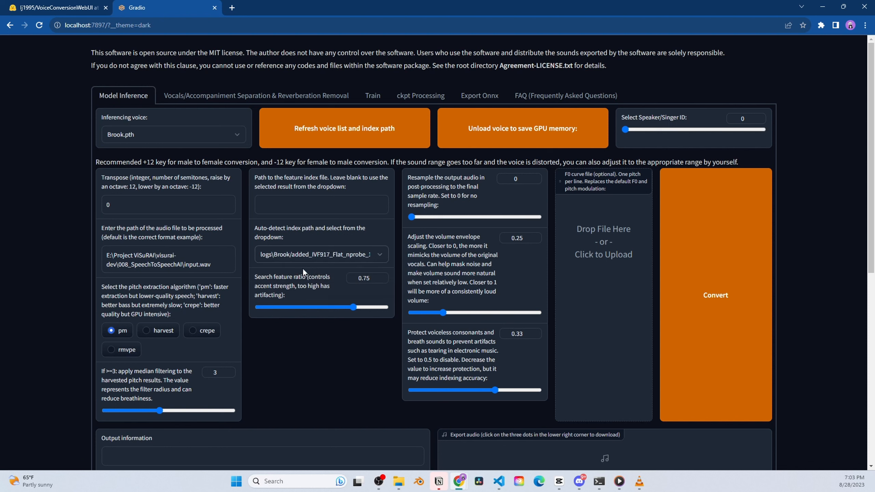
{"action": "left_click", "coordinate": [160, 334]}
{"action": "left_click", "coordinate": [706, 280]}
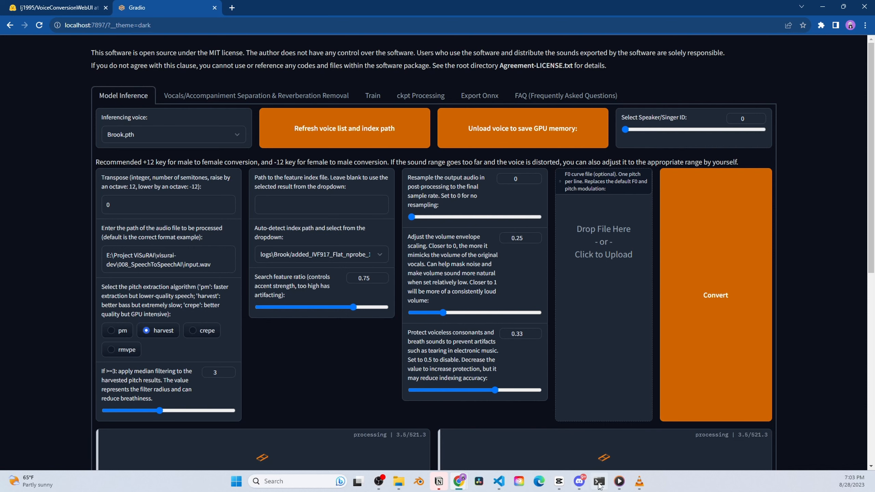
Step: Check the training log in the Command Prompt window, then return to the WebUI
{"action": "mouse_move", "coordinate": [598, 485]}
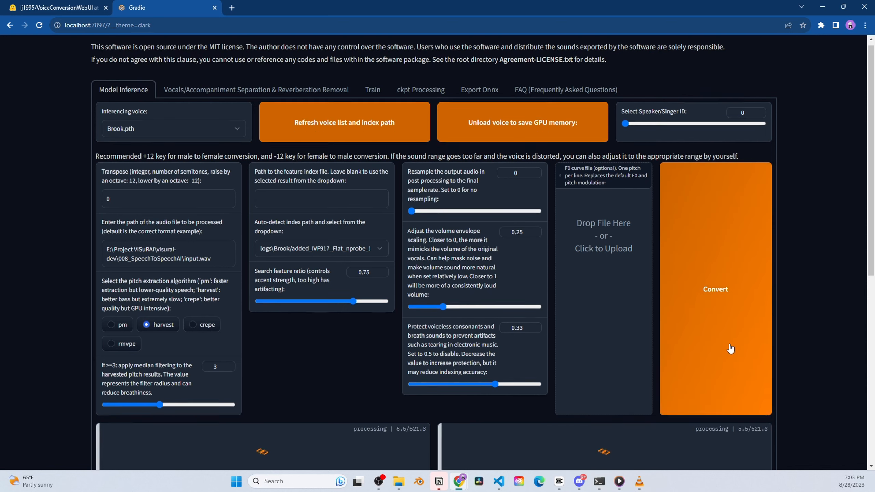
{"action": "scroll", "coordinate": [725, 341], "scroll_direction": "down", "scroll_amount": 2}
{"action": "left_click", "coordinate": [599, 481]}
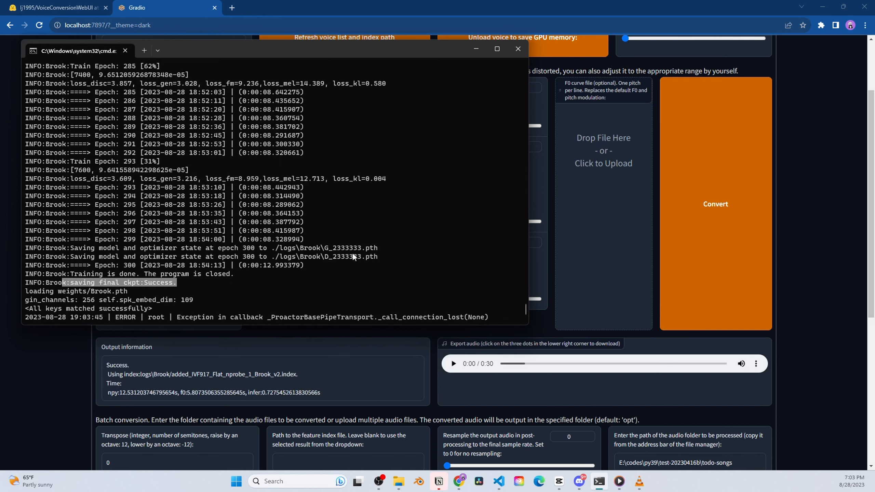
{"action": "left_click", "coordinate": [57, 349]}
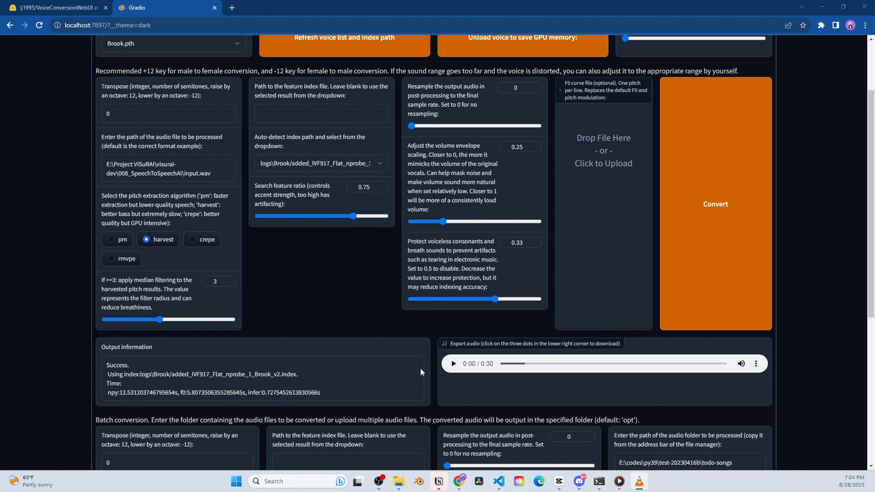
Step: Play the converted clip, pausing and resuming, leaving it paused at 0:17
{"action": "left_click", "coordinate": [453, 364]}
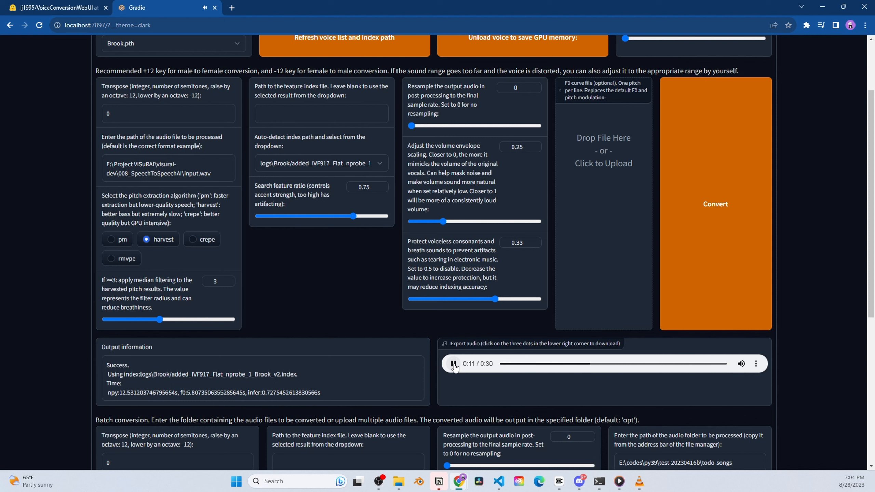
{"action": "left_click", "coordinate": [453, 364]}
{"action": "key", "text": "alt+Tab"}
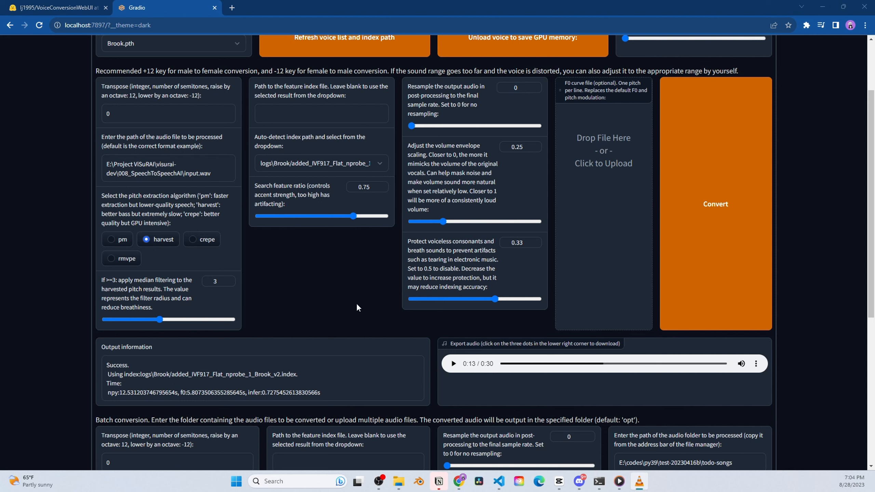
{"action": "left_click", "coordinate": [453, 363]}
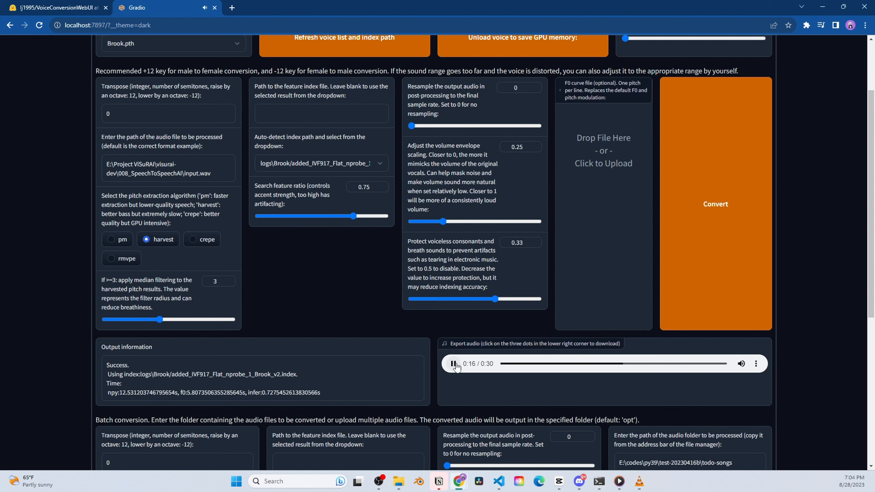
{"action": "left_click", "coordinate": [454, 364]}
{"action": "scroll", "coordinate": [643, 277], "scroll_direction": "up", "scroll_amount": 3}
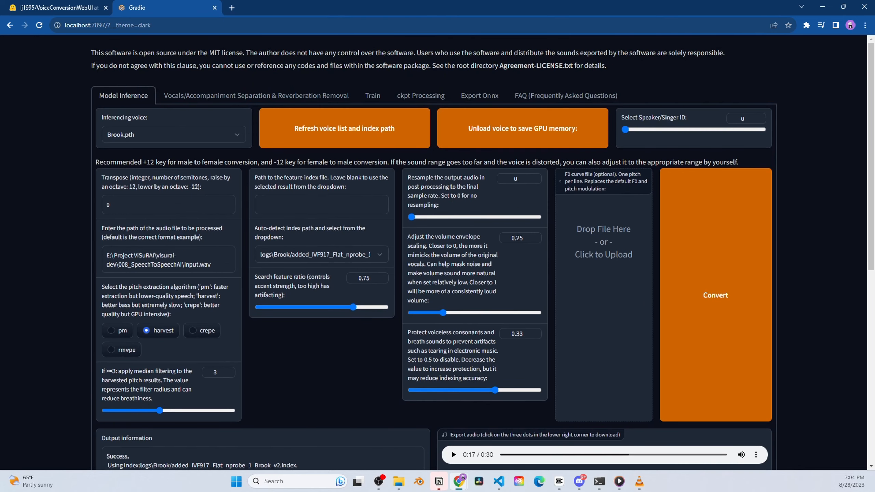